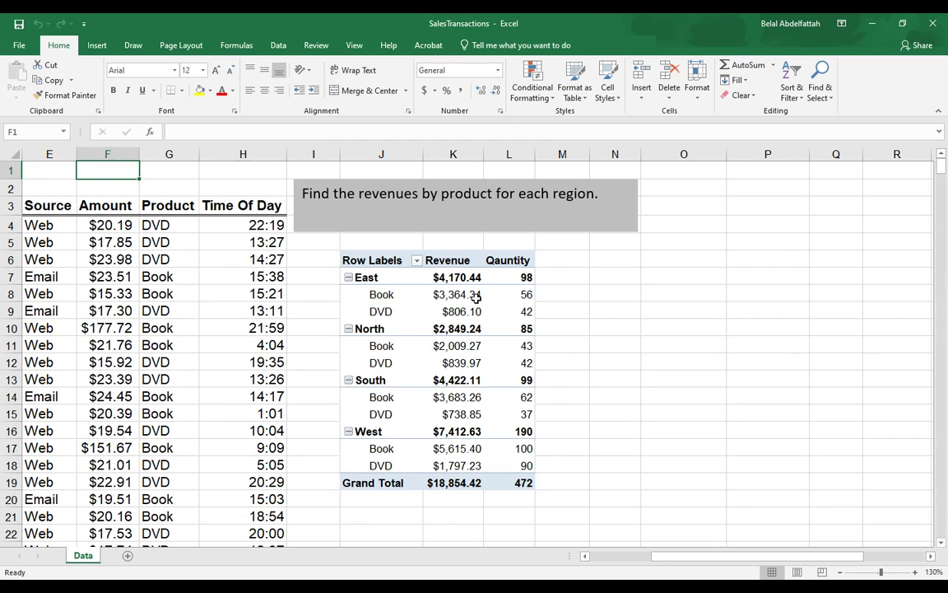
- Drag the Payment field into the pivot table's Filters area as a report filter
{"action": "left_click", "coordinate": [364, 307]}
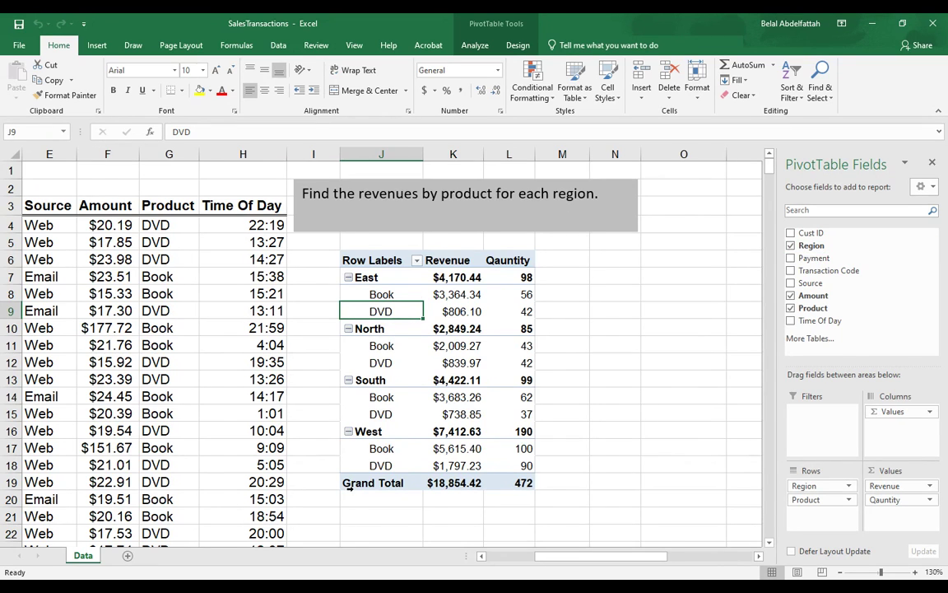
{"action": "scroll", "coordinate": [349, 486], "scroll_direction": "left", "scroll_amount": 3}
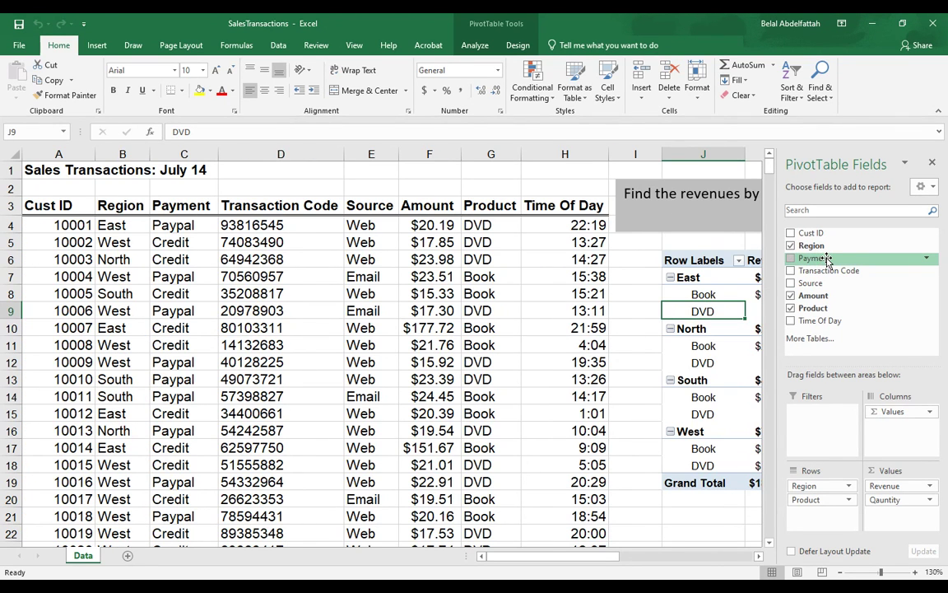
{"action": "left_click_drag", "start_coordinate": [829, 260], "coordinate": [818, 430]}
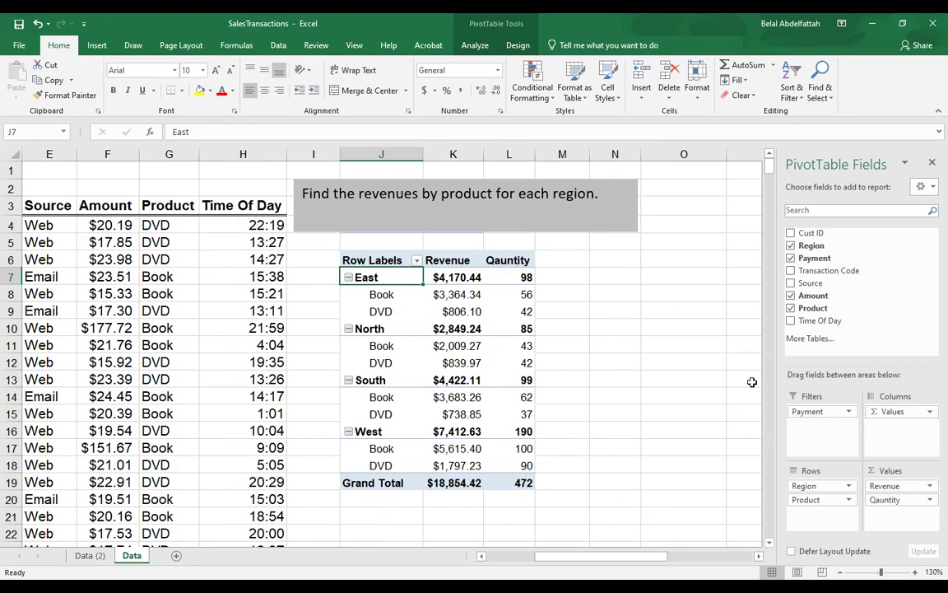
- Move the instruction box up and right, then filter the pivot to Paypal payments only
{"action": "left_click", "coordinate": [445, 212]}
{"action": "left_click_drag", "start_coordinate": [526, 234], "coordinate": [753, 195]}
{"action": "left_click", "coordinate": [398, 226]}
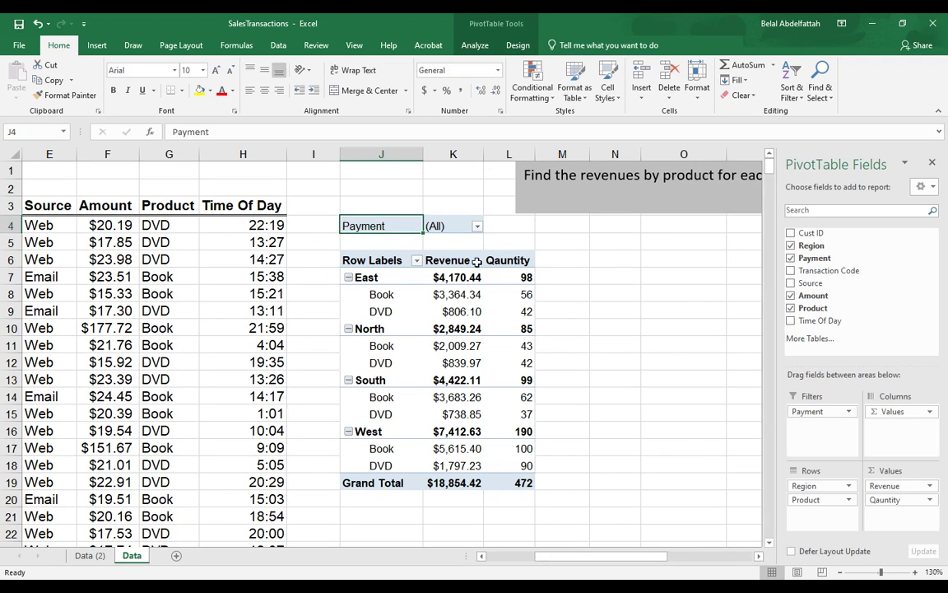
{"action": "left_click", "coordinate": [477, 226]}
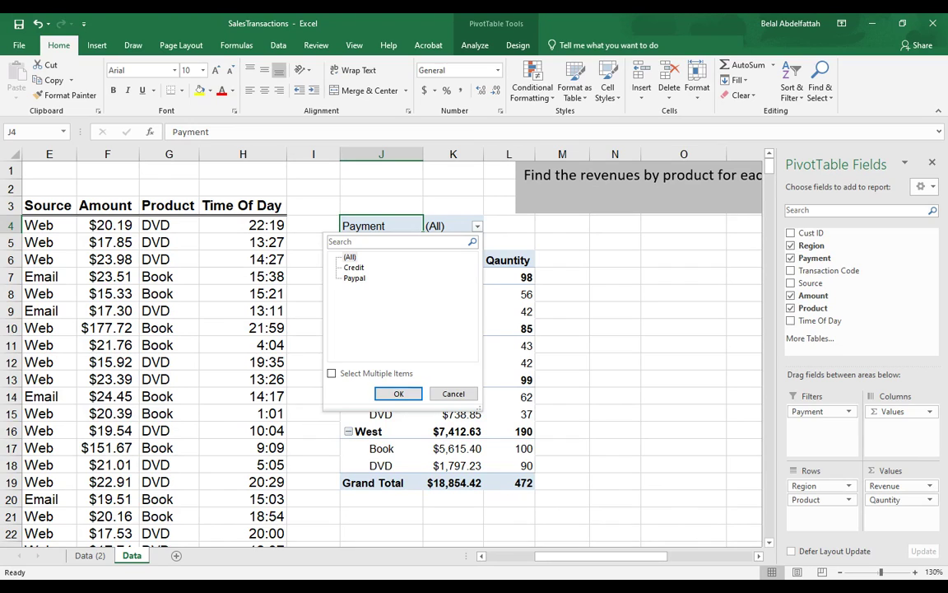
{"action": "left_click", "coordinate": [354, 277]}
{"action": "left_click", "coordinate": [398, 393]}
- Remove Payment from the report filters, restoring all payments ($18,854.42 revenue, 472 units)
{"action": "left_click", "coordinate": [372, 278]}
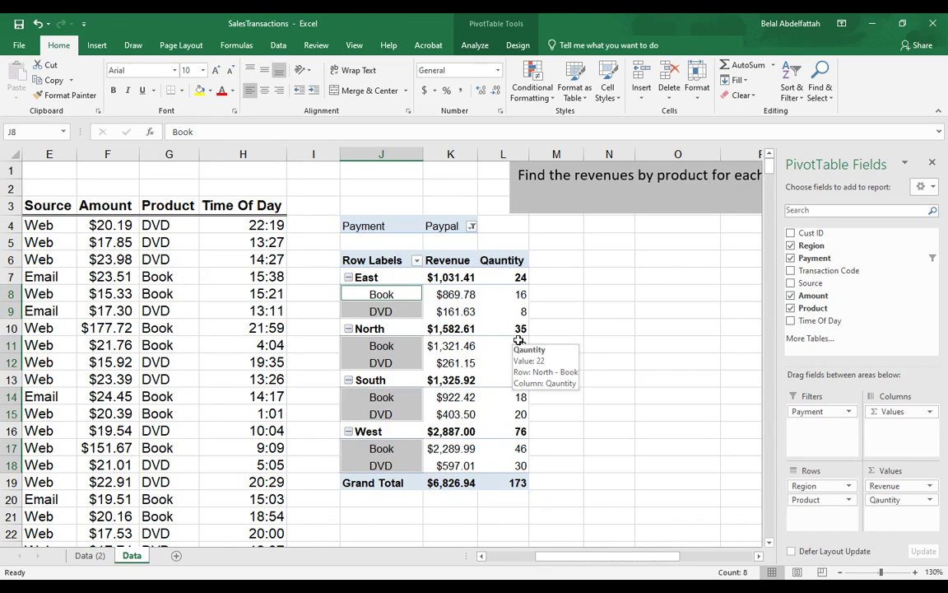
{"action": "left_click_drag", "start_coordinate": [597, 557], "coordinate": [627, 557]}
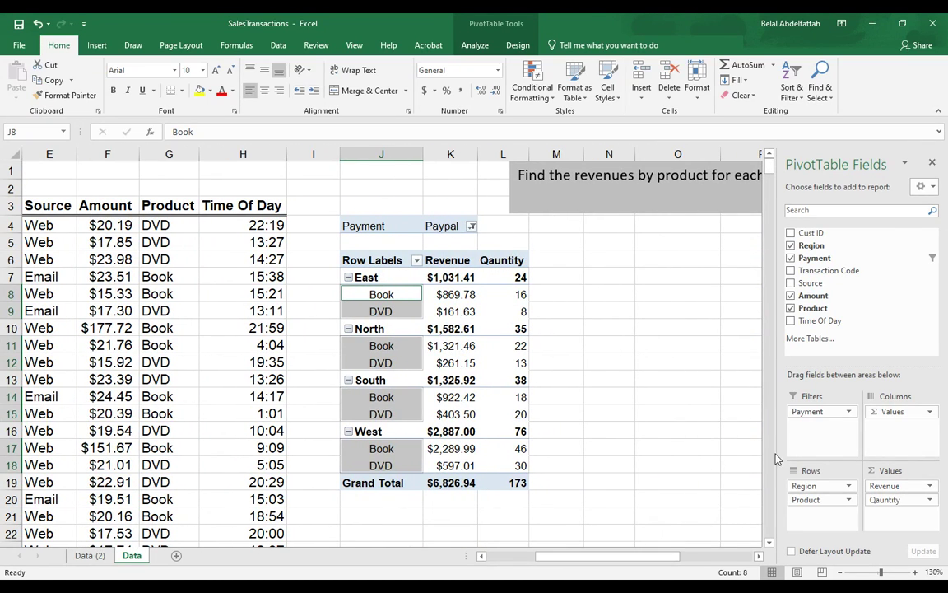
{"action": "left_click_drag", "start_coordinate": [811, 418], "coordinate": [811, 307]}
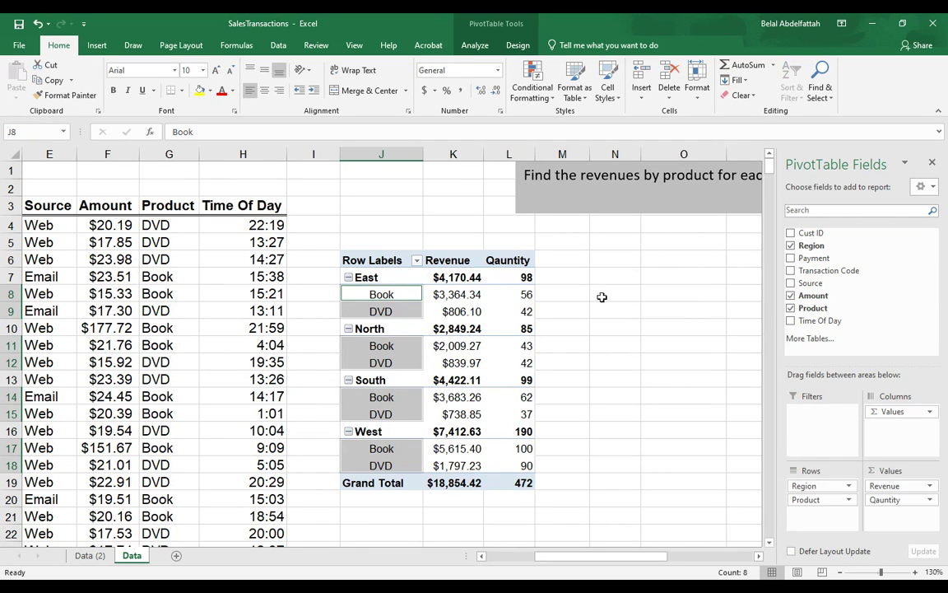
- Filter the row labels to DVD only, giving a $4,182.15 grand total
{"action": "left_click", "coordinate": [417, 261]}
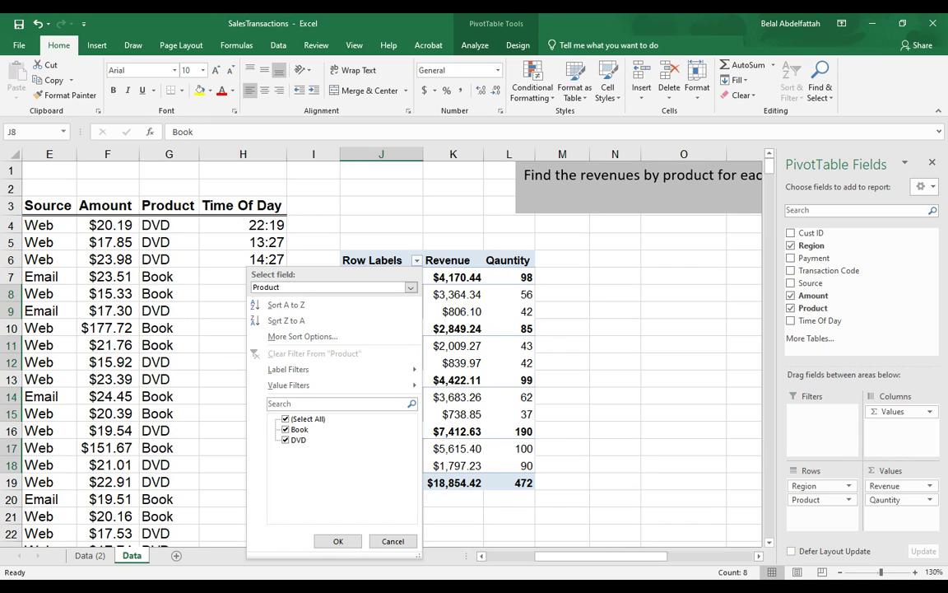
{"action": "left_click", "coordinate": [286, 419]}
{"action": "left_click", "coordinate": [285, 440]}
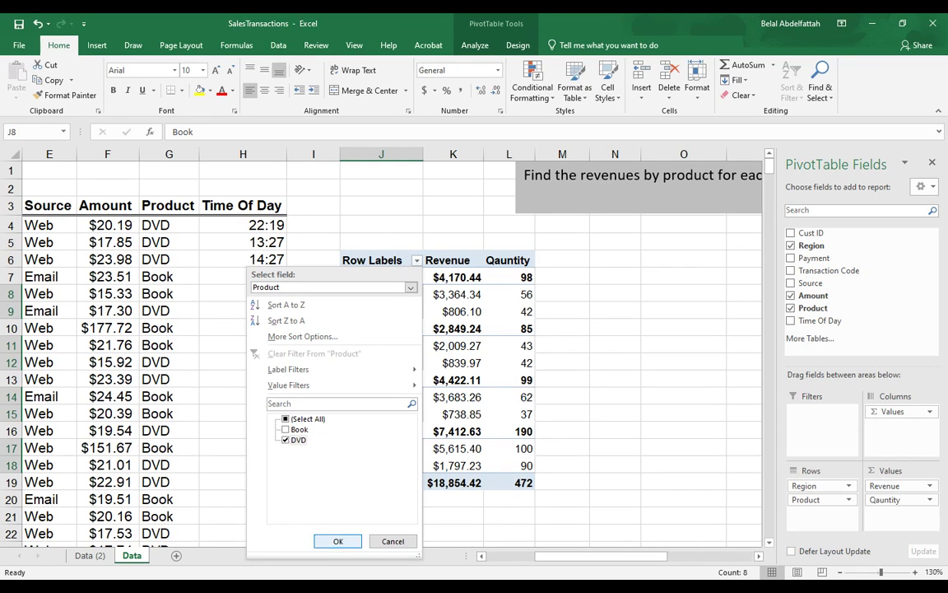
{"action": "left_click", "coordinate": [337, 541]}
{"action": "left_click", "coordinate": [449, 416]}
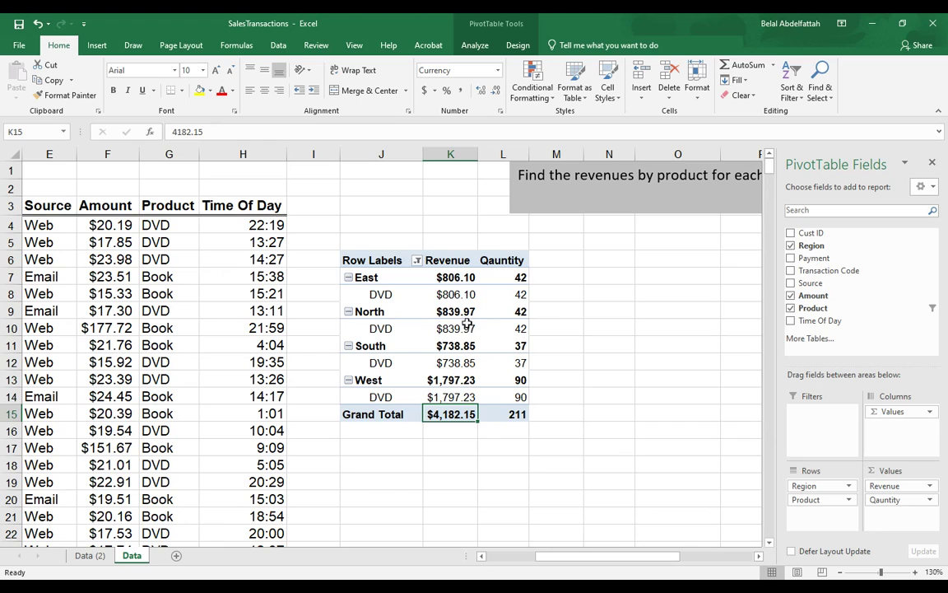
- Insert Payment and Source slicers for the pivot table
{"action": "left_click", "coordinate": [439, 312]}
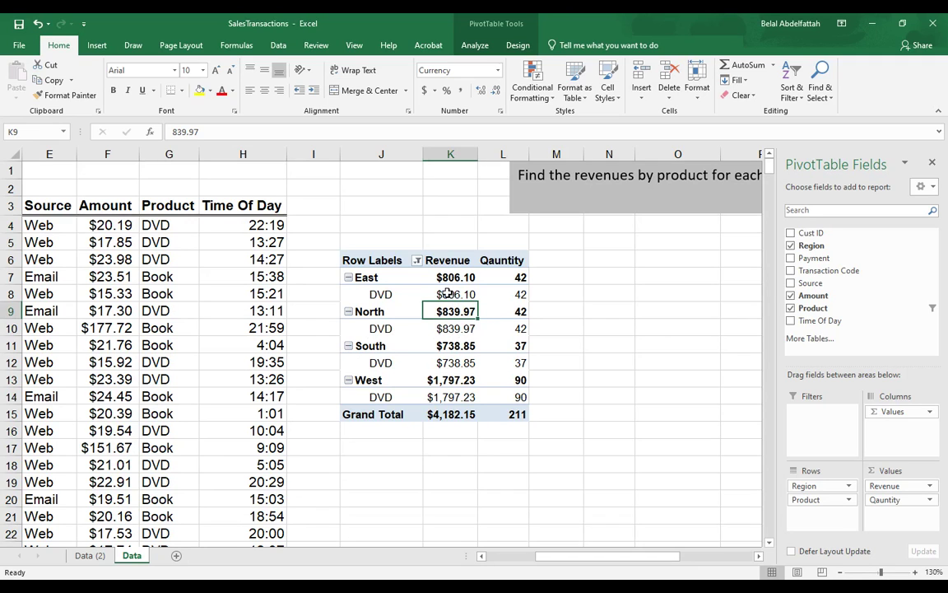
{"action": "left_click", "coordinate": [442, 294]}
{"action": "left_click", "coordinate": [381, 311]}
{"action": "left_click", "coordinate": [475, 45]}
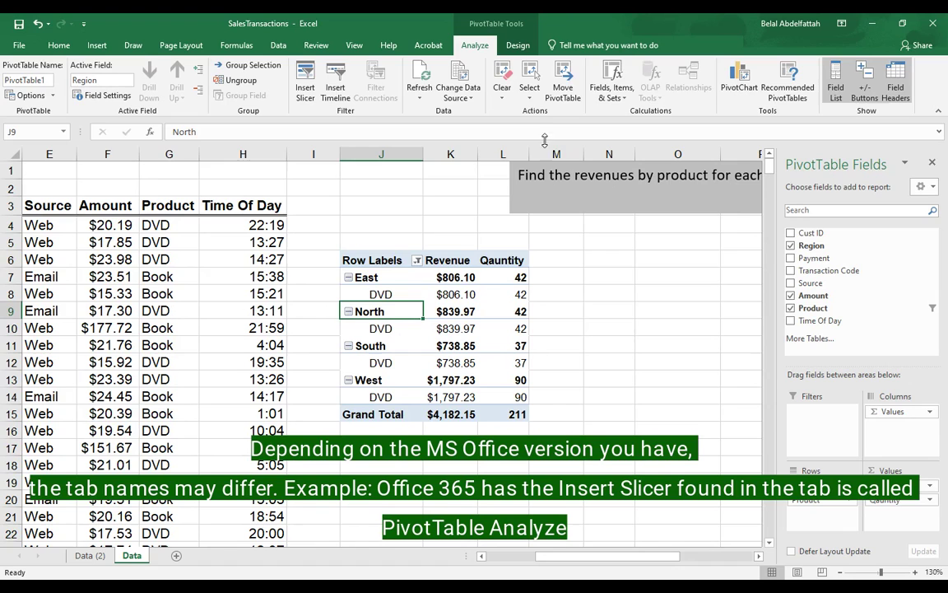
{"action": "left_click", "coordinate": [307, 75]}
{"action": "left_click_drag", "start_coordinate": [581, 280], "coordinate": [412, 193]}
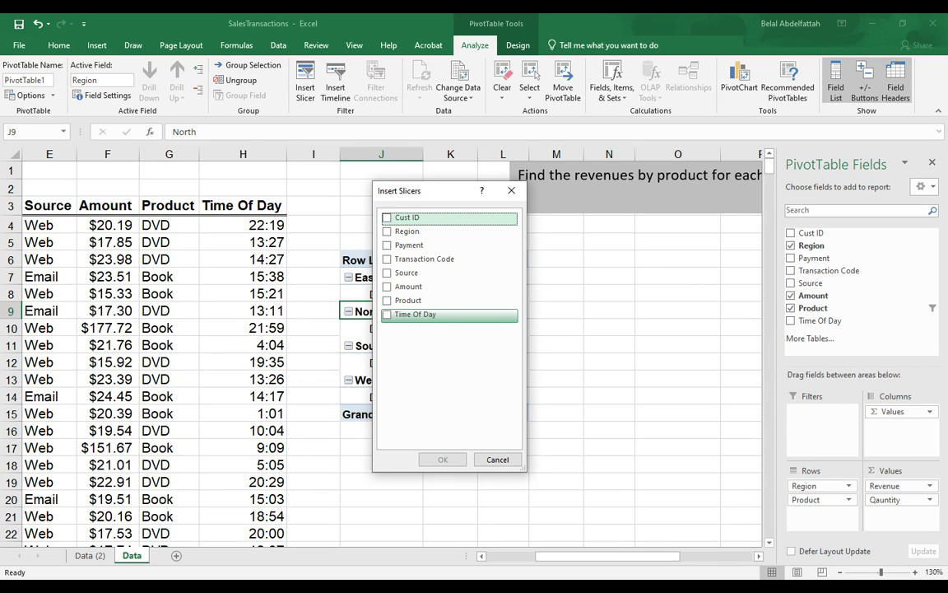
{"action": "left_click", "coordinate": [408, 245]}
{"action": "left_click", "coordinate": [386, 272]}
{"action": "left_click", "coordinate": [443, 460]}
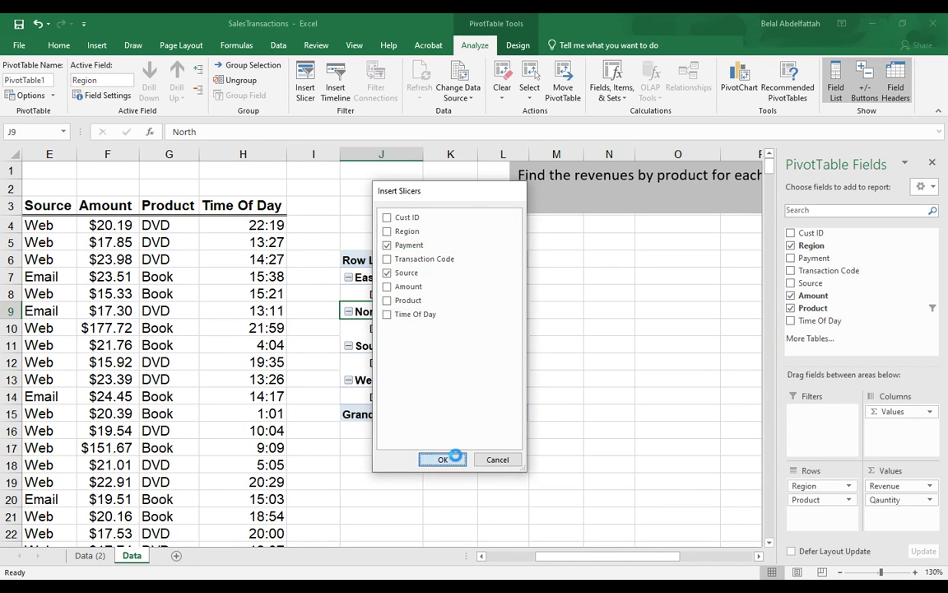
- Place the Payment and Source slicers side by side below the pivot table
{"action": "left_click_drag", "start_coordinate": [418, 277], "coordinate": [650, 290]}
{"action": "left_click_drag", "start_coordinate": [389, 240], "coordinate": [453, 471]}
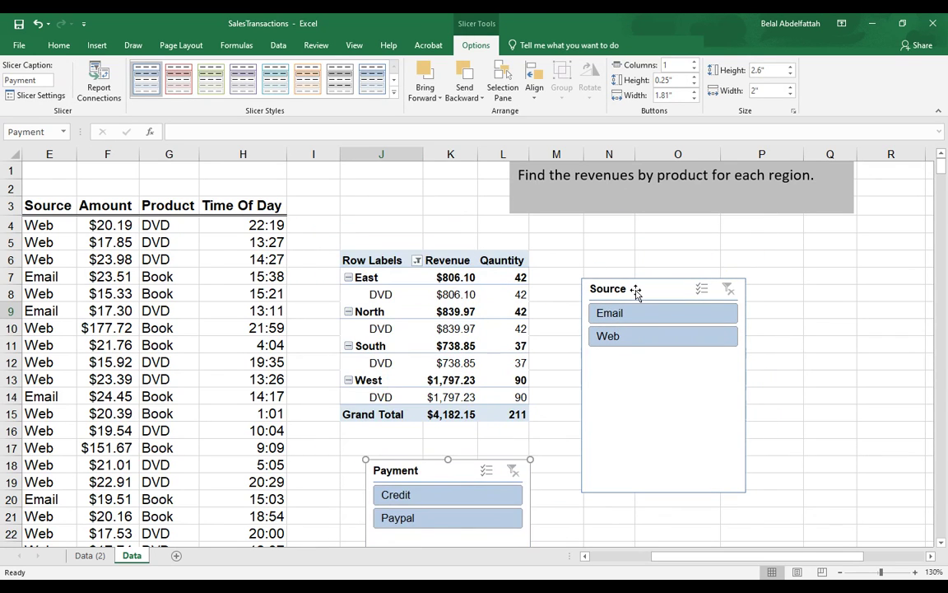
{"action": "left_click_drag", "start_coordinate": [635, 290], "coordinate": [605, 459]}
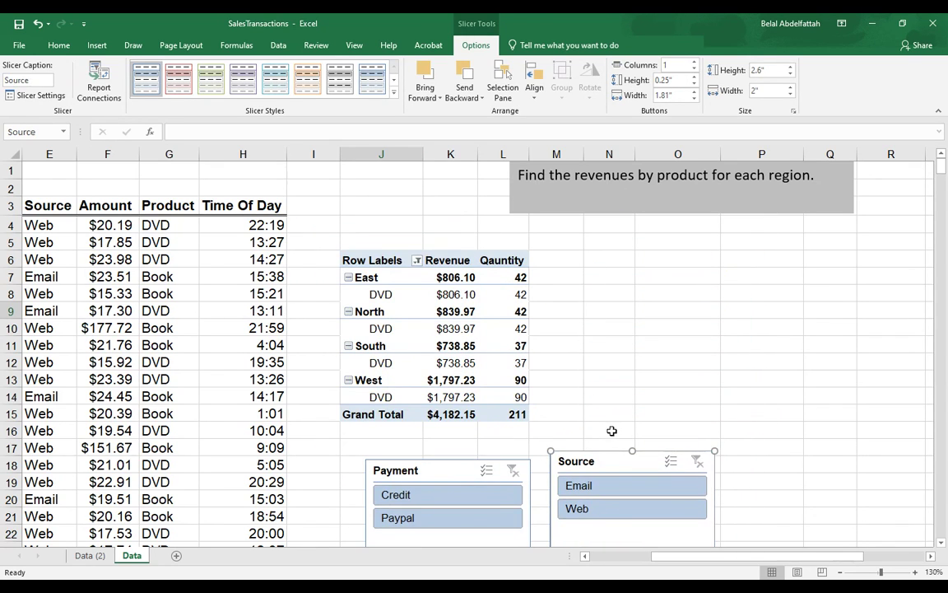
- Clear the product filter so the pivot lists both Book and DVD
{"action": "left_click", "coordinate": [418, 260]}
{"action": "key", "text": "Escape"}
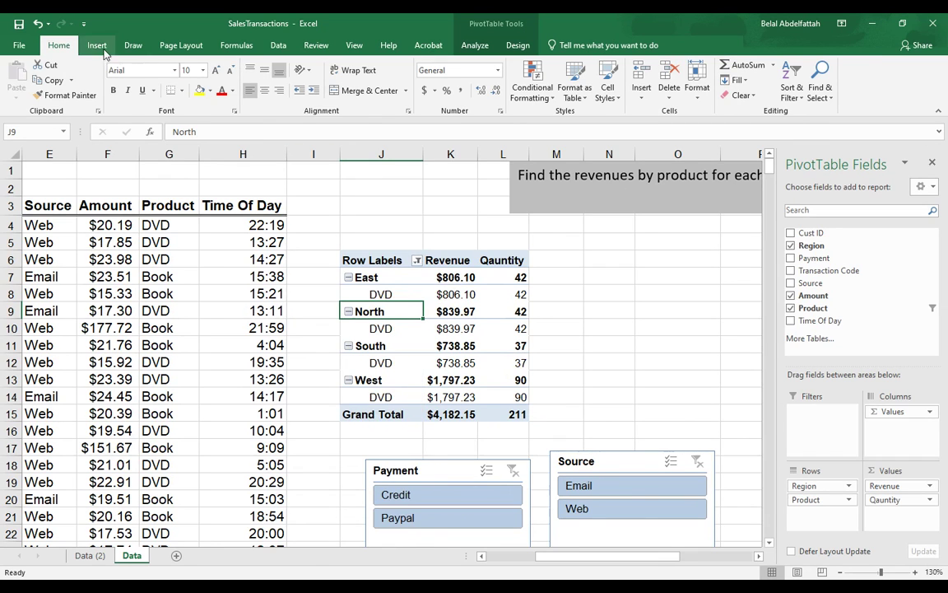
{"action": "left_click", "coordinate": [278, 45]}
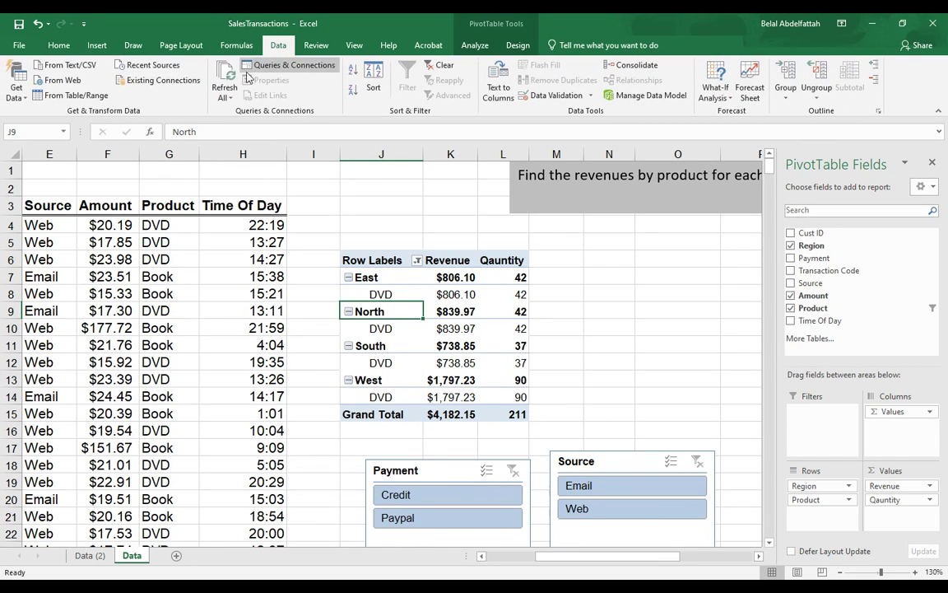
{"action": "left_click", "coordinate": [438, 67]}
- Stack the Source slicer under the Payment slicer beside the pivot table
{"action": "scroll", "coordinate": [456, 273], "scroll_direction": "down", "scroll_amount": 1}
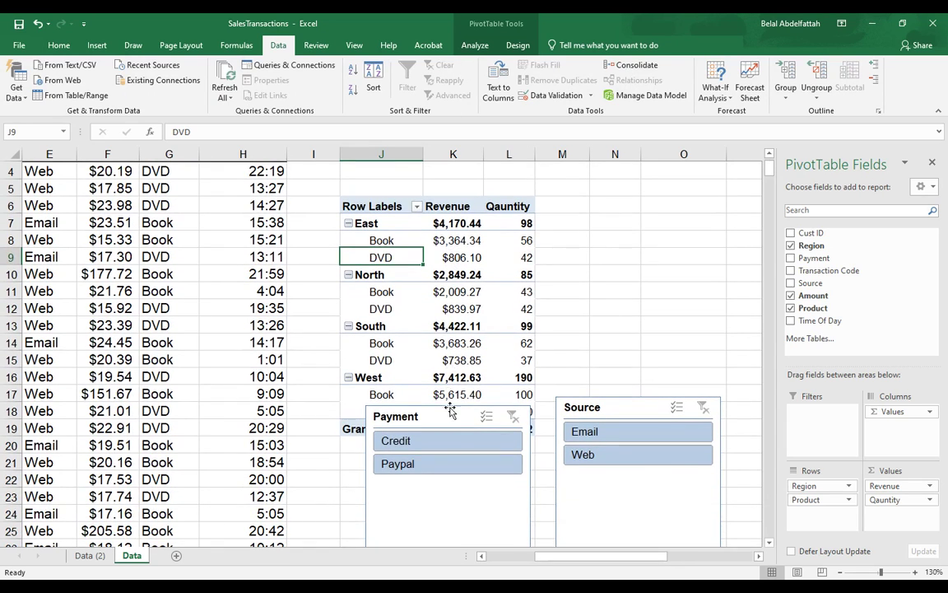
{"action": "left_click_drag", "start_coordinate": [438, 419], "coordinate": [647, 174]}
{"action": "left_click", "coordinate": [721, 429]}
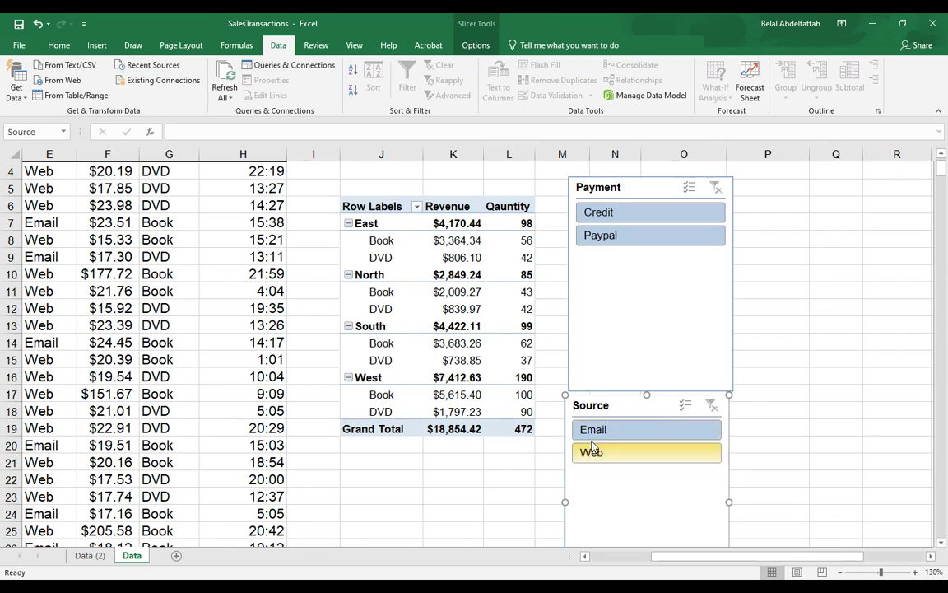
{"action": "left_click_drag", "start_coordinate": [598, 412], "coordinate": [607, 404]}
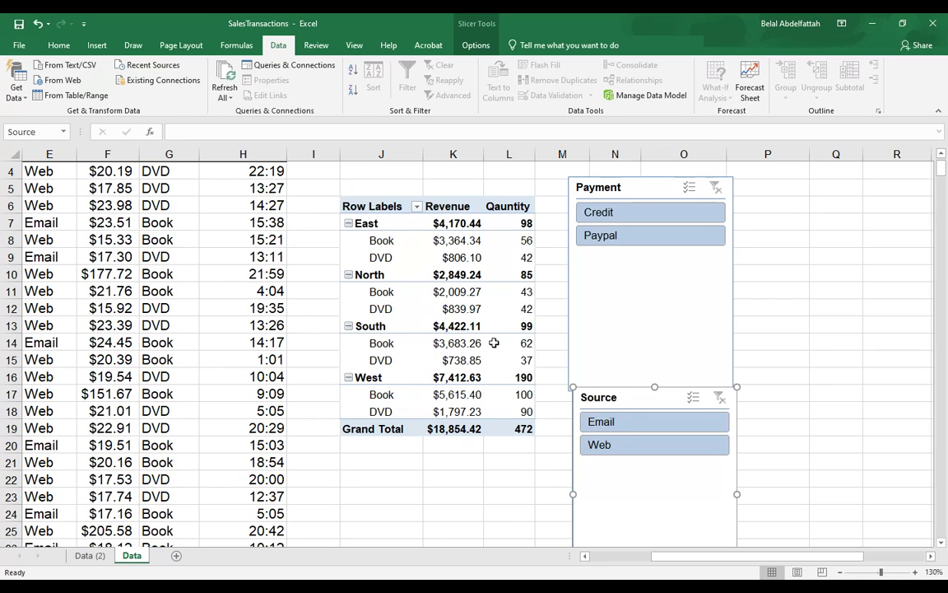
- Use the slicers to filter to Web sales paid by Credit ($8,322.26, 217 units)
{"action": "left_click", "coordinate": [627, 424]}
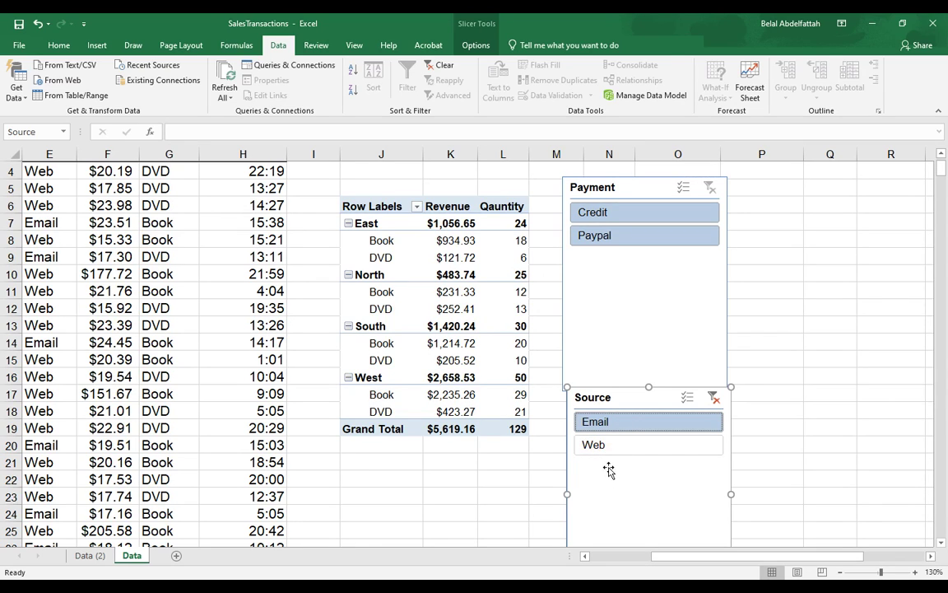
{"action": "left_click", "coordinate": [608, 449]}
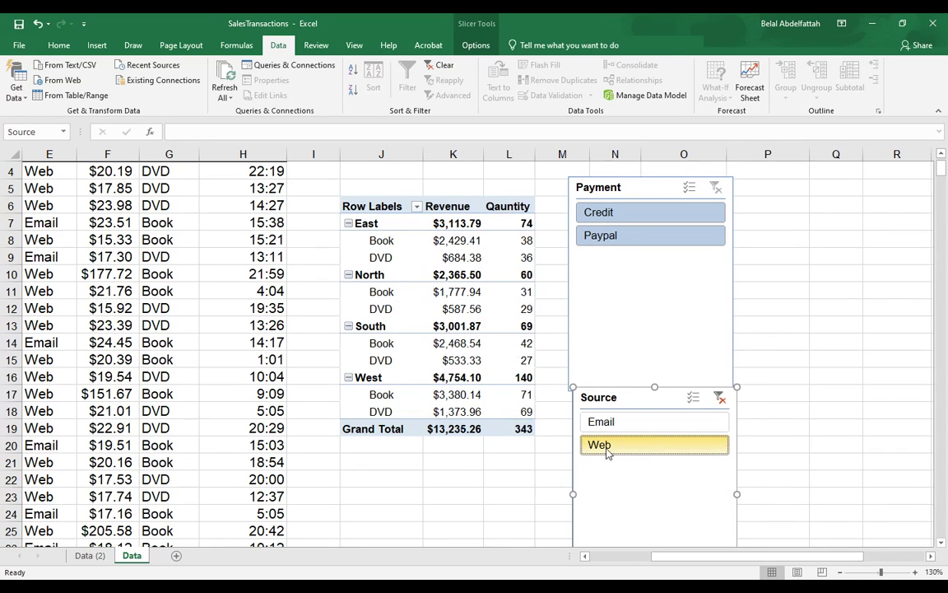
{"action": "left_click", "coordinate": [601, 423]}
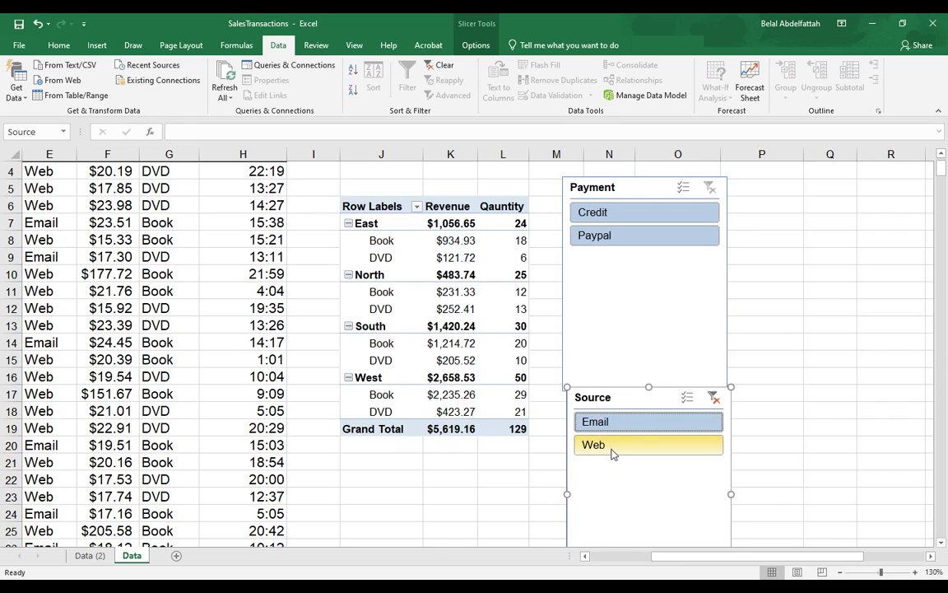
{"action": "left_click", "coordinate": [610, 452]}
{"action": "left_click", "coordinate": [588, 420]}
{"action": "left_click", "coordinate": [614, 452]}
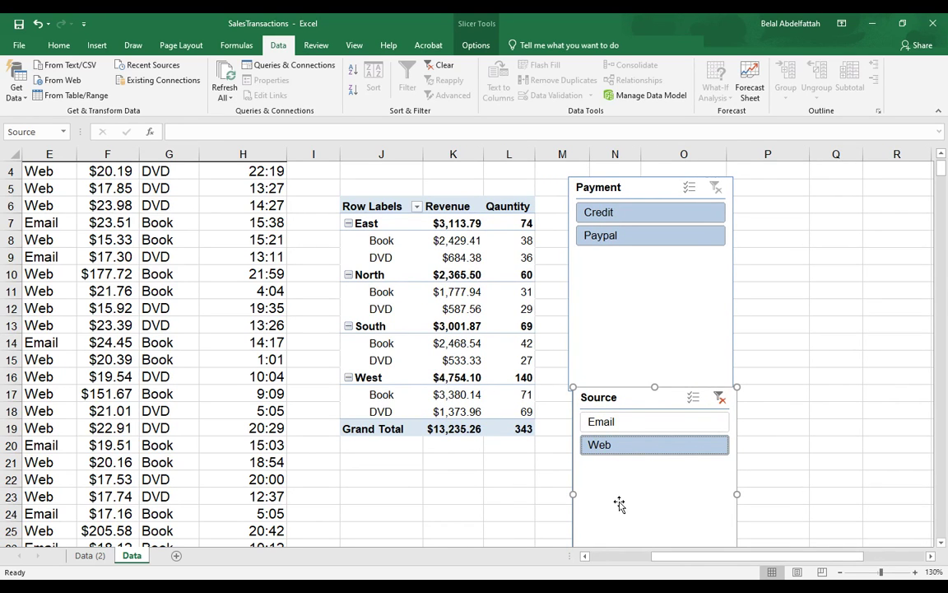
{"action": "left_click", "coordinate": [598, 213]}
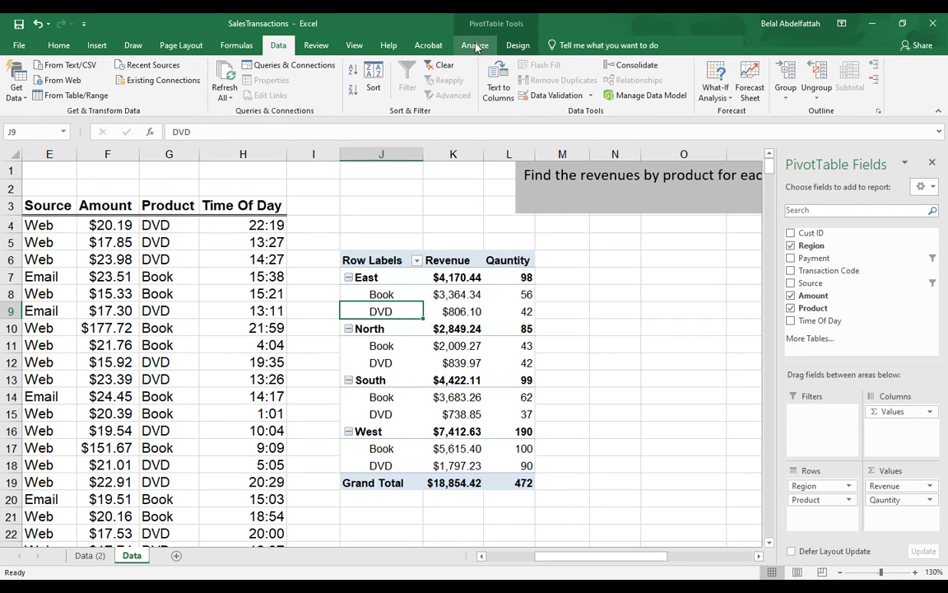
- Replace the Payment and Source slicers with a Region slicer placed beside the pivot
{"action": "left_click", "coordinate": [475, 44]}
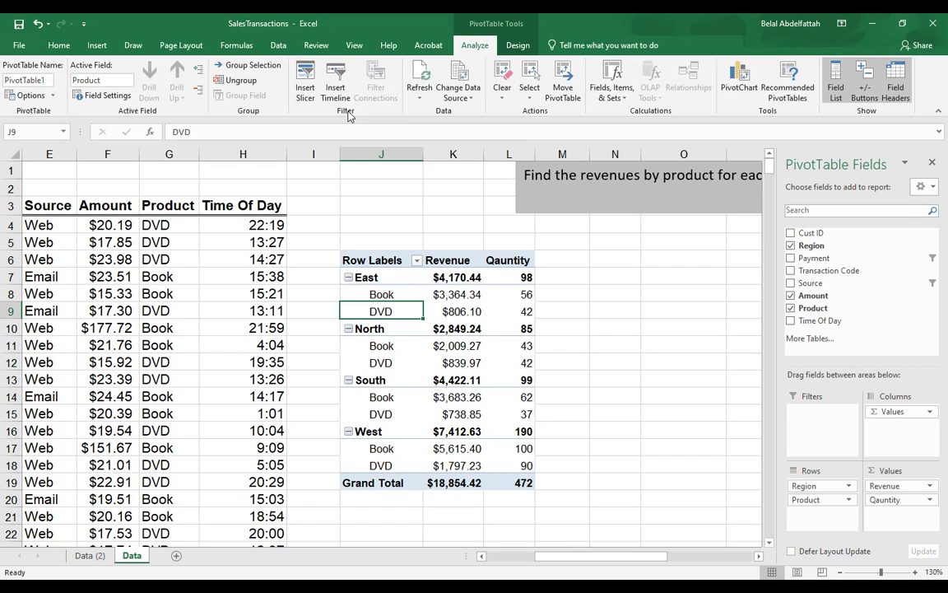
{"action": "left_click", "coordinate": [311, 97]}
{"action": "left_click", "coordinate": [388, 234]}
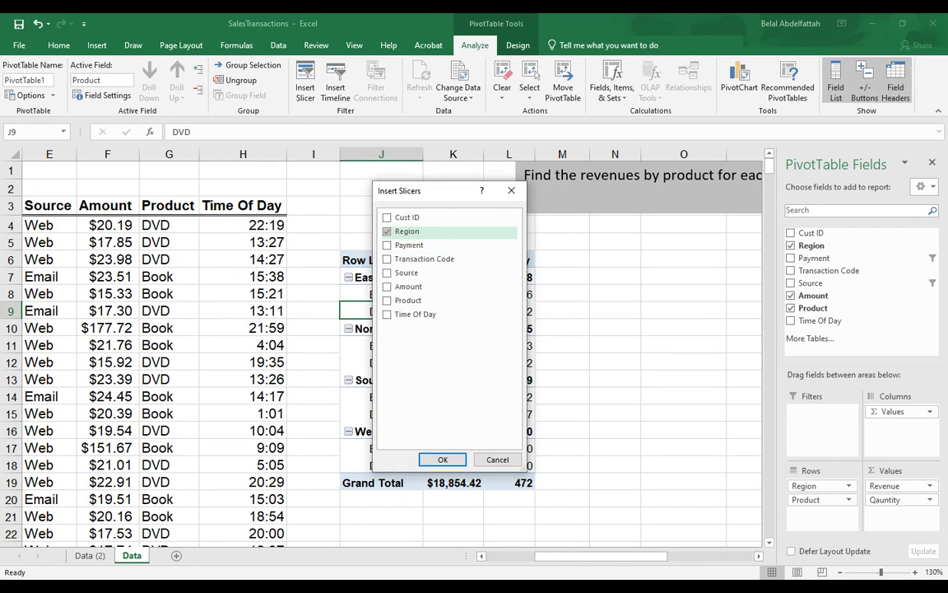
{"action": "left_click", "coordinate": [439, 456]}
{"action": "left_click_drag", "start_coordinate": [373, 252], "coordinate": [604, 247]}
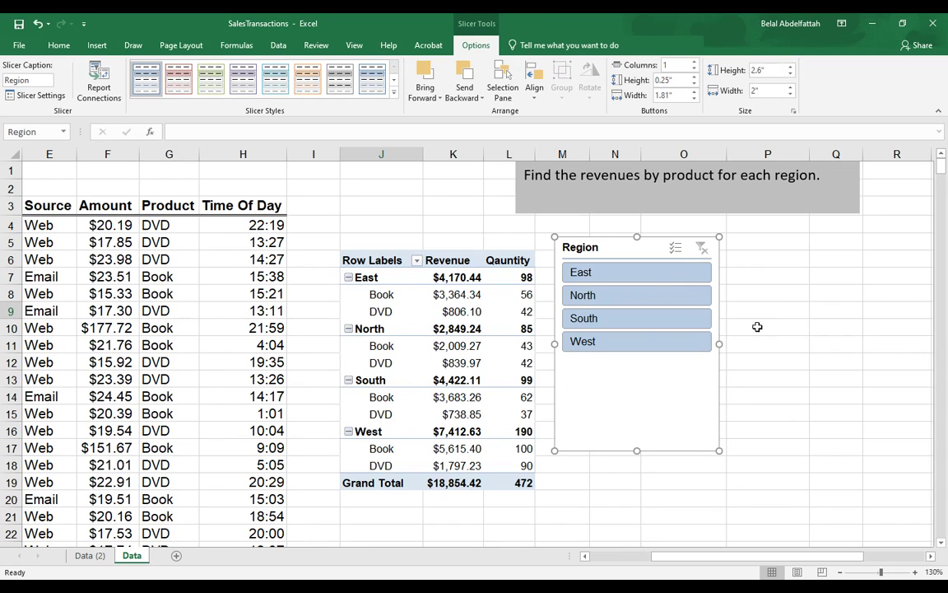
- Enable multi-select on the Region slicer and select North and South ($7,271.35 total)
{"action": "left_click", "coordinate": [610, 276]}
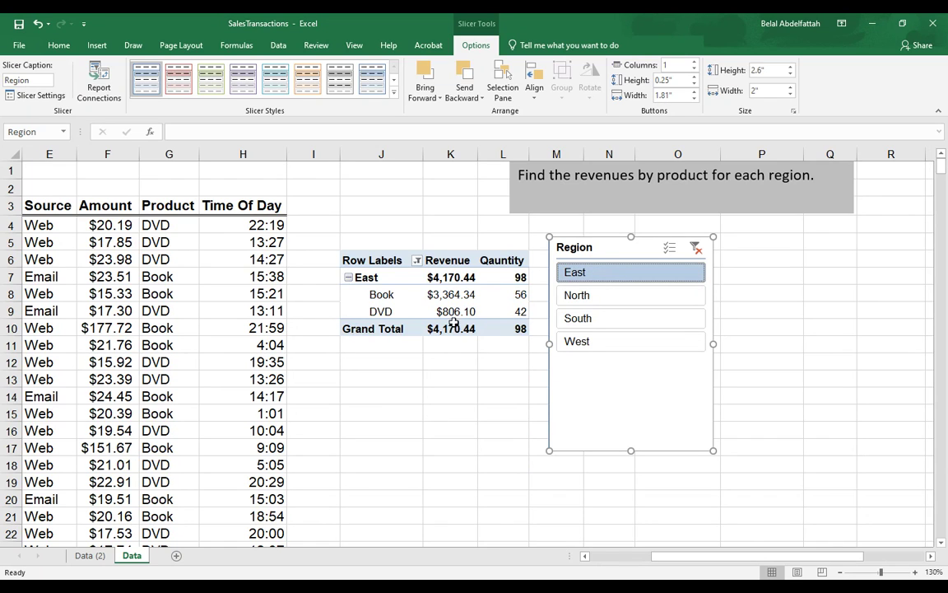
{"action": "left_click", "coordinate": [609, 341]}
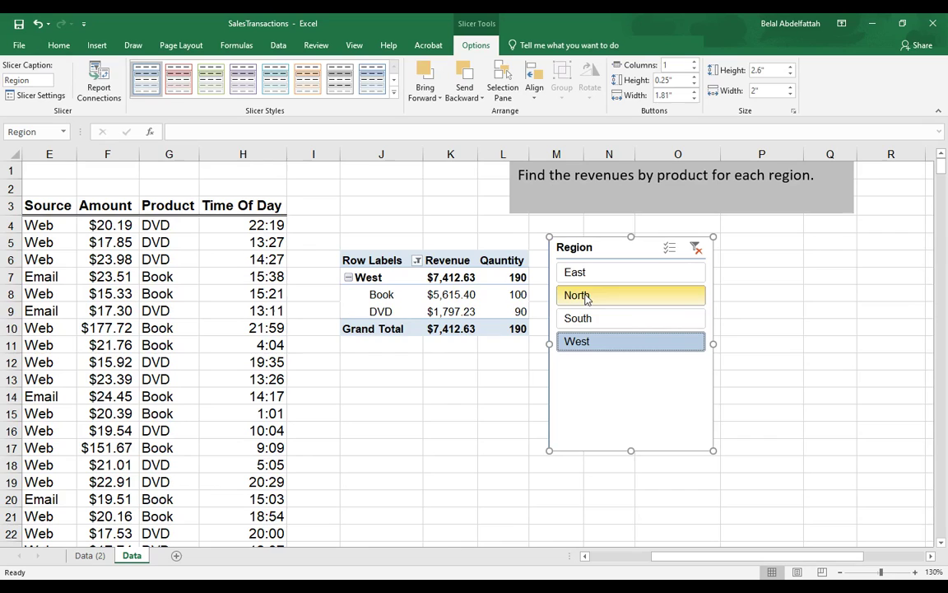
{"action": "left_click", "coordinate": [669, 249]}
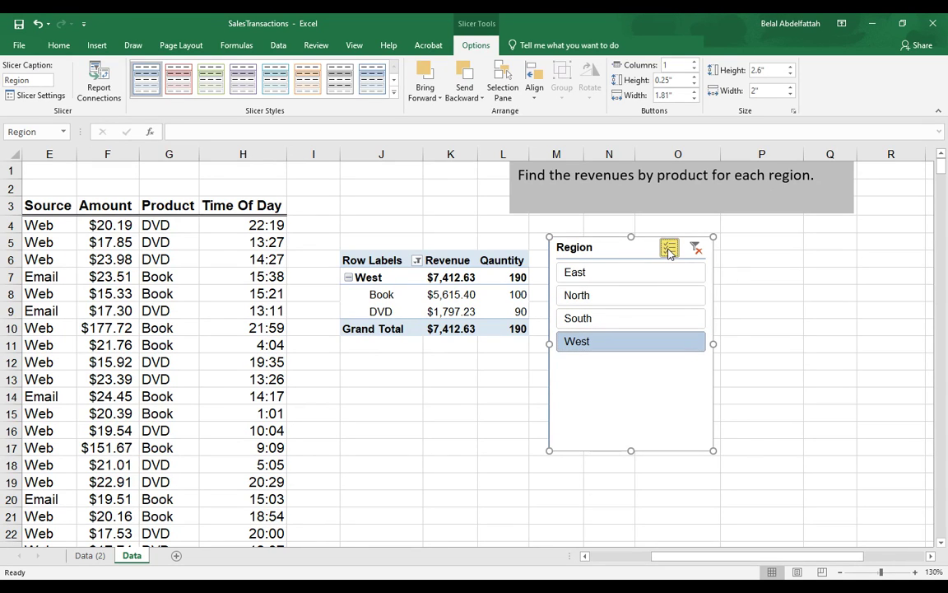
{"action": "left_click", "coordinate": [589, 320]}
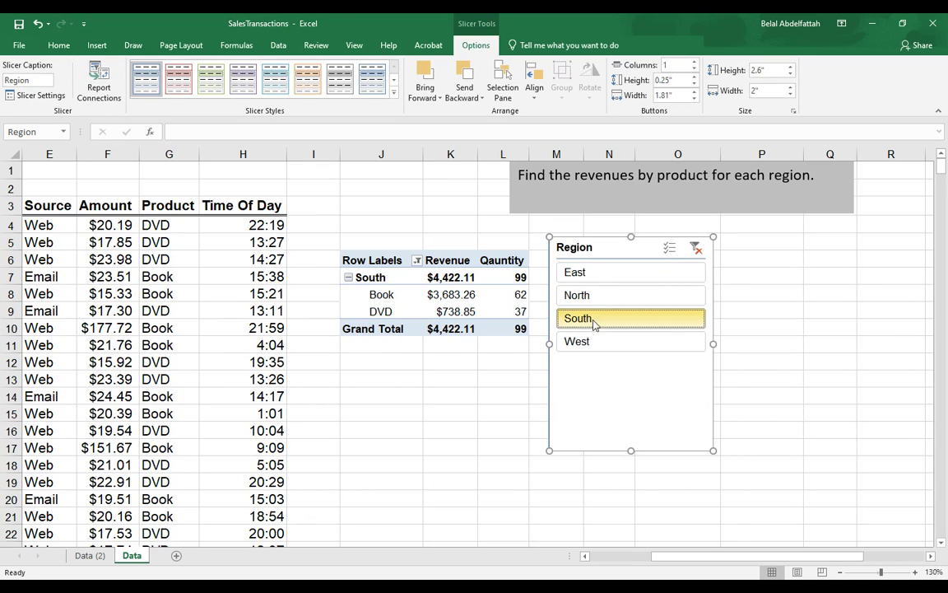
{"action": "left_click", "coordinate": [598, 300]}
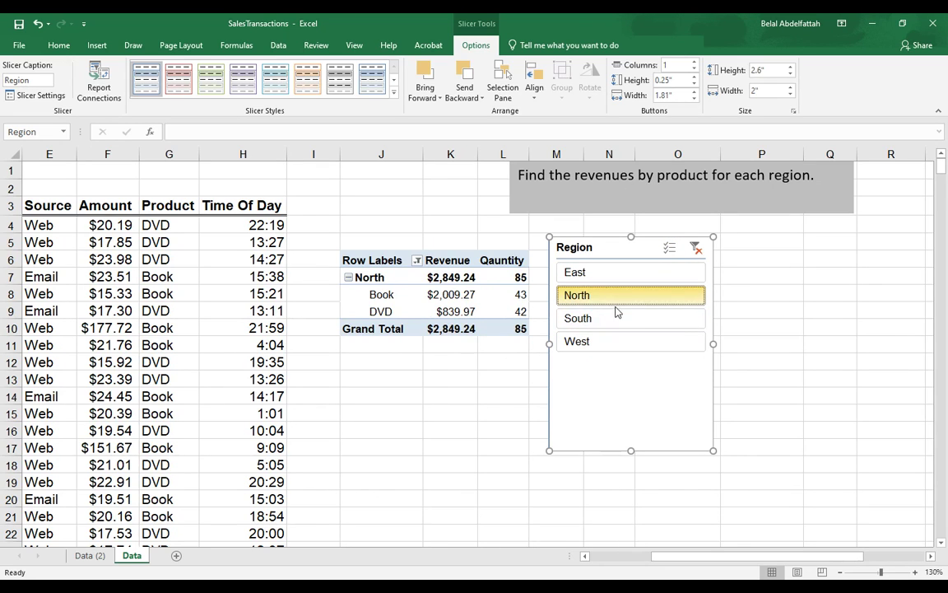
{"action": "left_click", "coordinate": [617, 317], "text": "ctrl"}
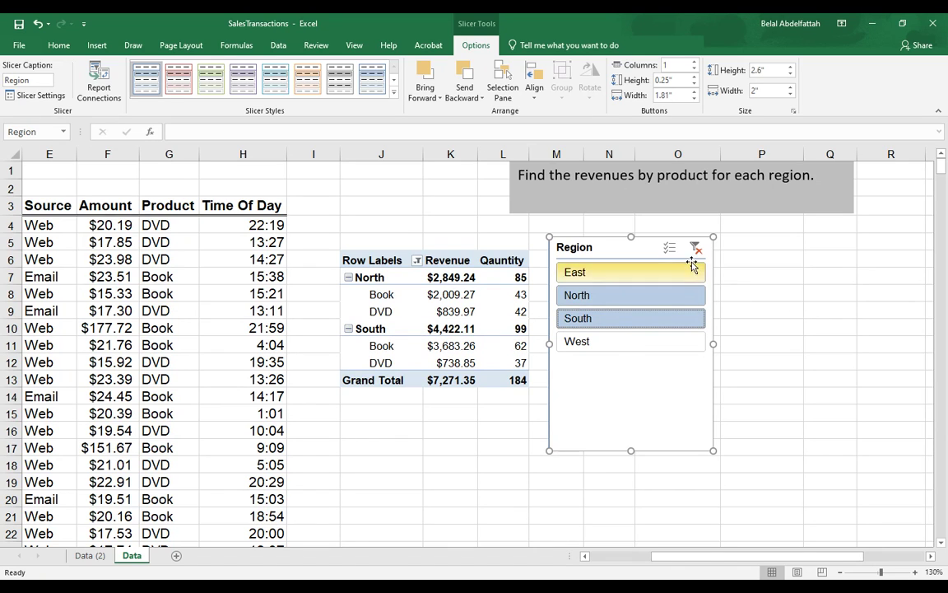